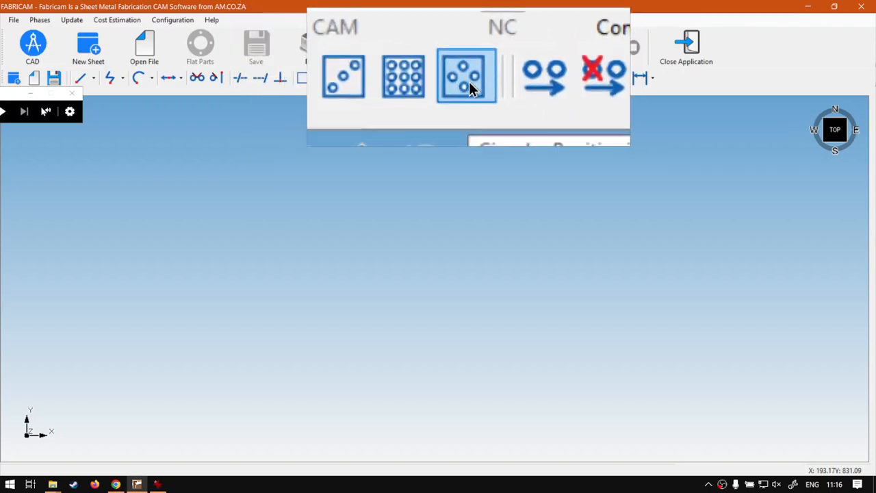
# Define a circle shape with a diameter of 100 mm for placement in the drawing.
pyautogui.press('super+Escape')
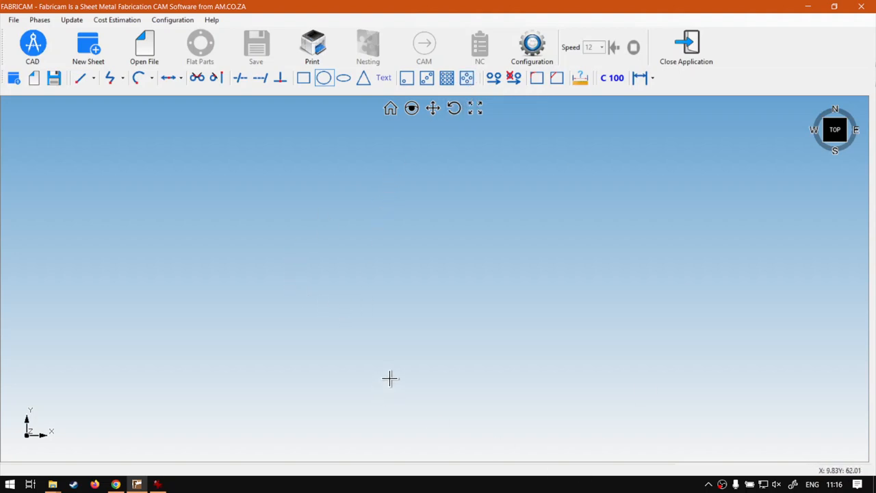
pyautogui.click(327, 80)
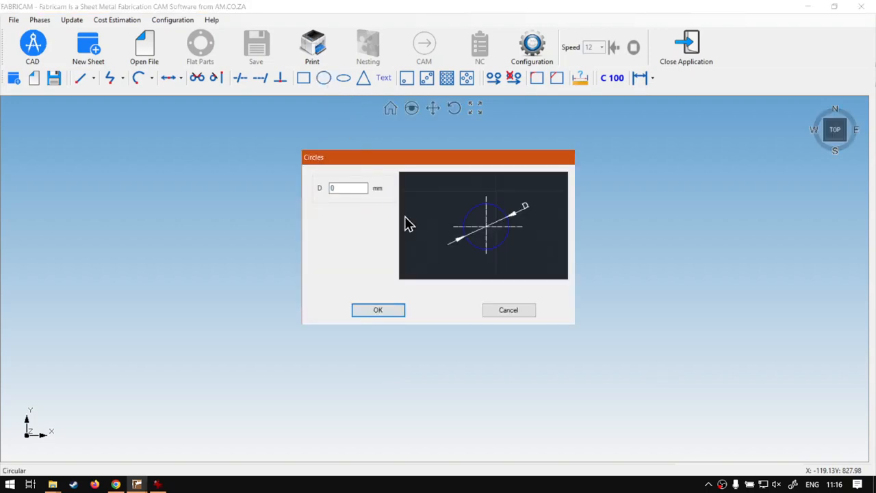
pyautogui.doubleClick(320, 188)
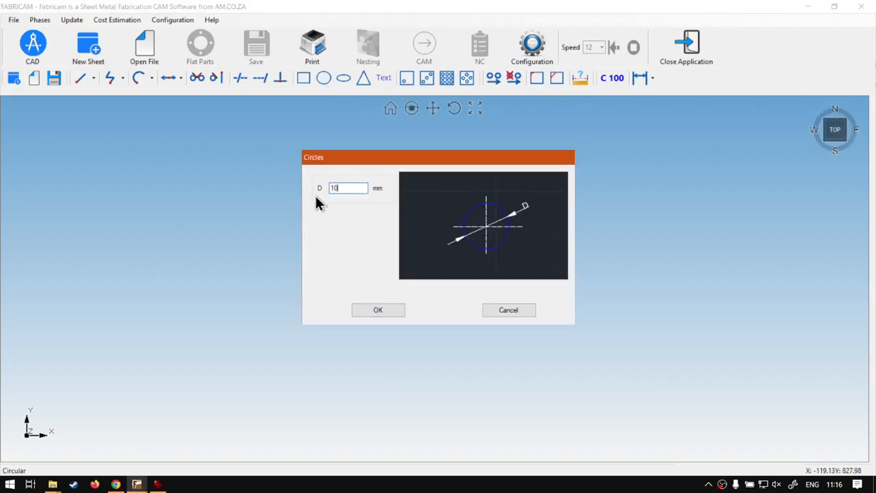
pyautogui.click(378, 310)
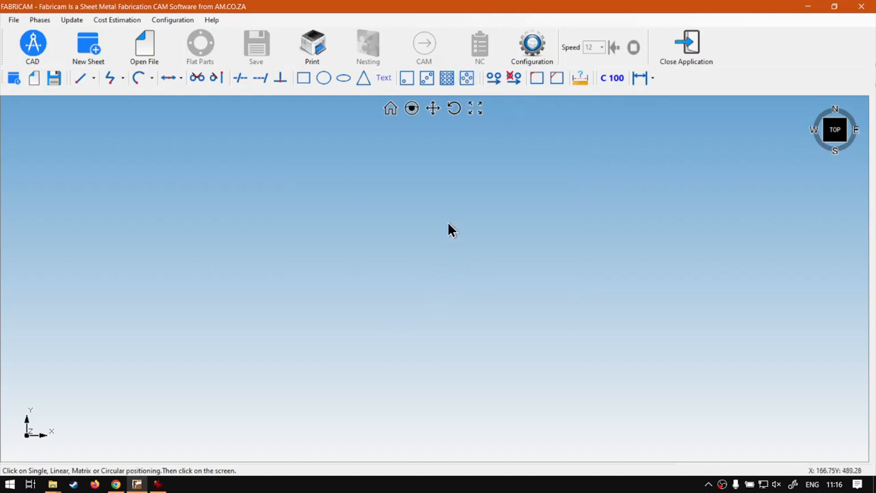
# Start circular positioning of the circle and set angle A1 to 200°.
pyautogui.click(439, 277)
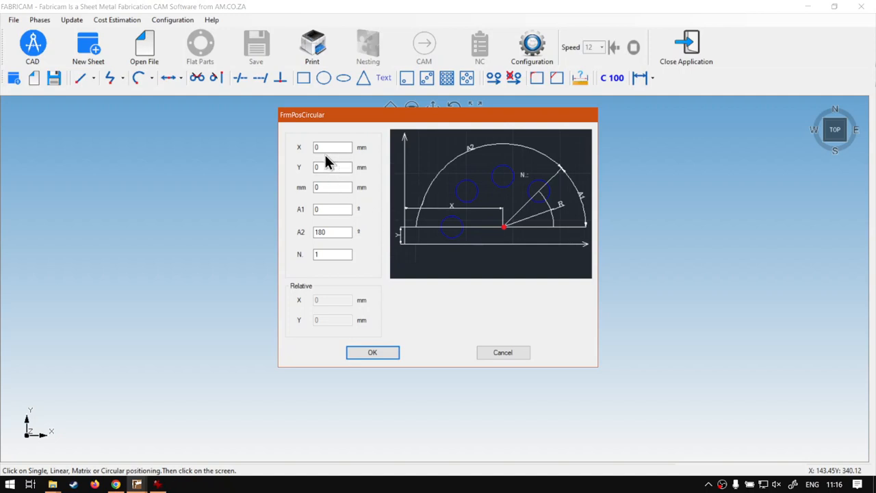
pyautogui.press('super+plus')
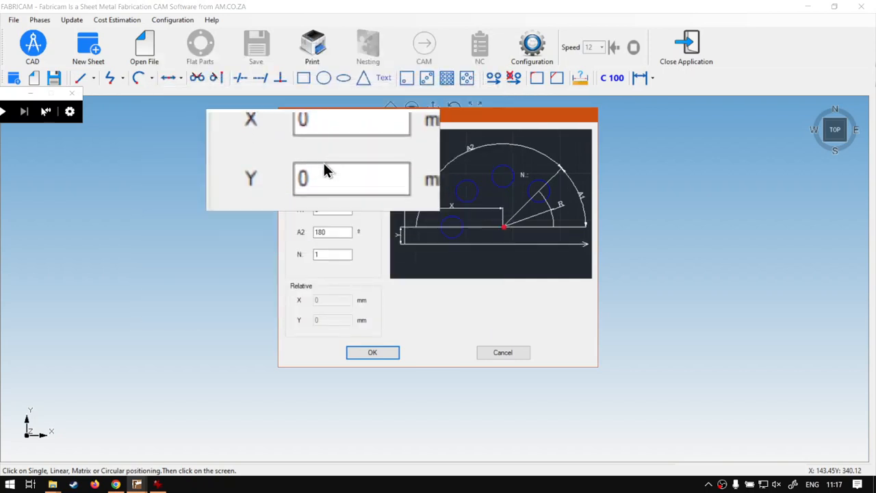
pyautogui.press('super+Escape')
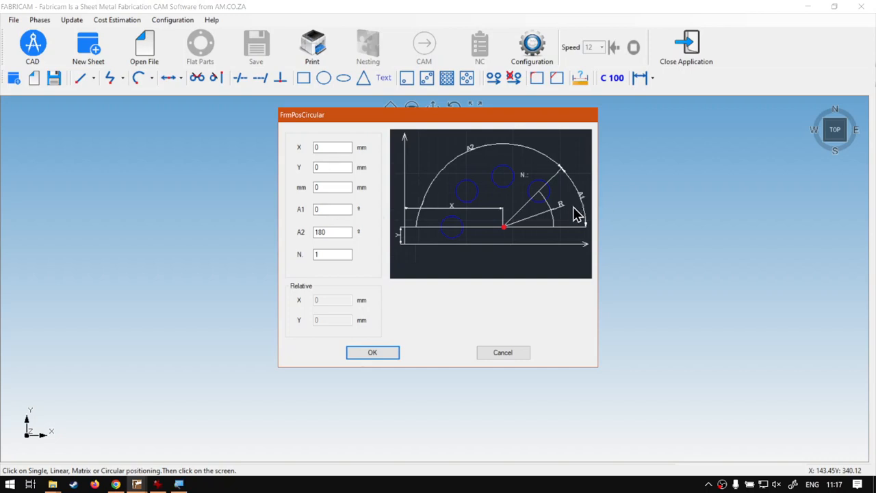
pyautogui.press('super+plus')
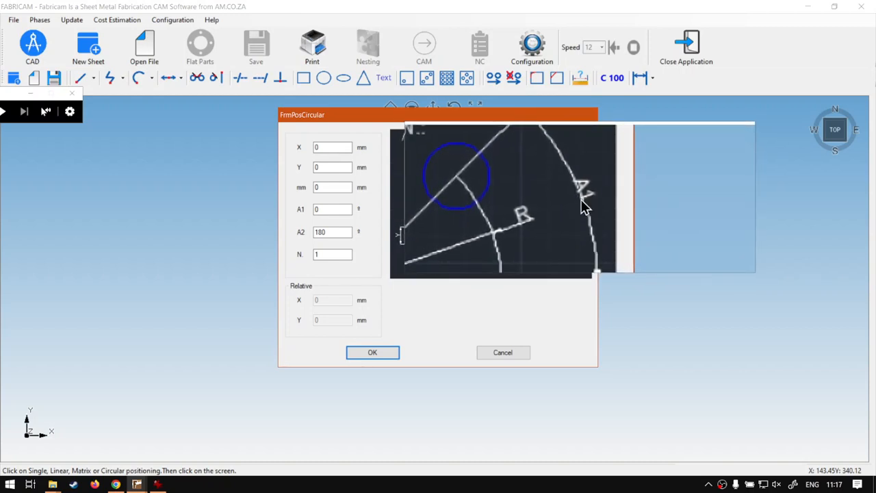
pyautogui.press('super+Escape')
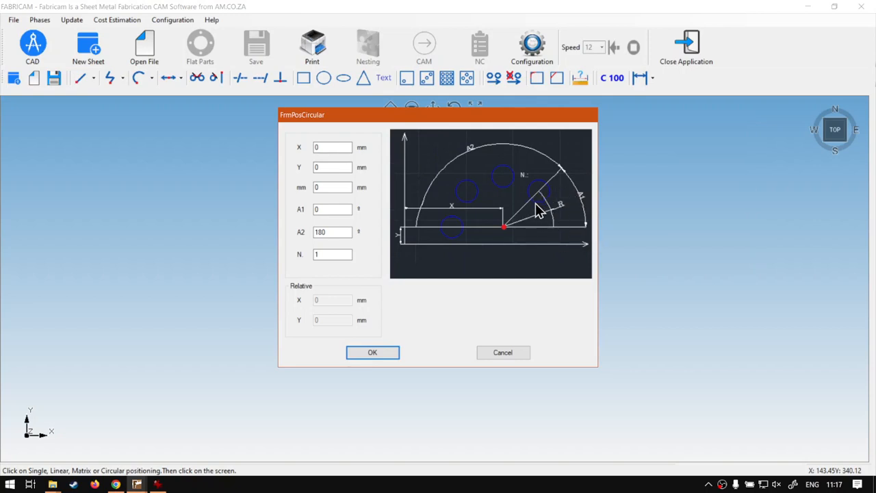
pyautogui.doubleClick(337, 209)
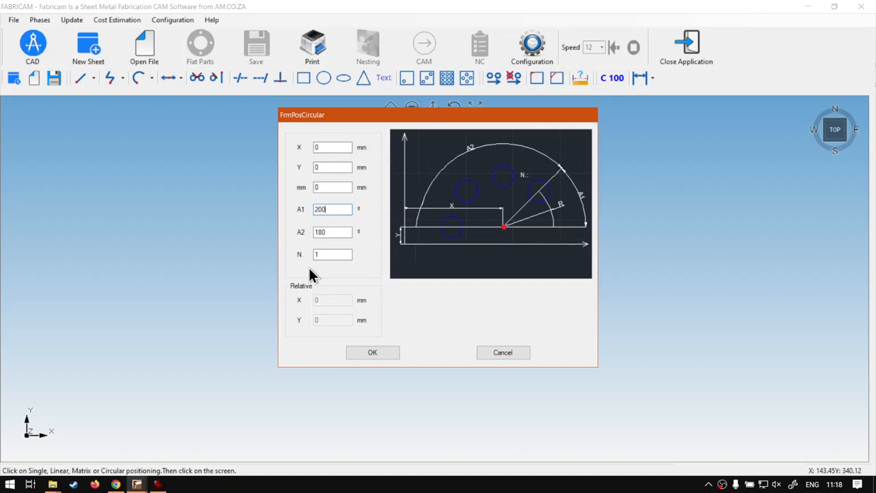
# Set the number of circles to 5 and the radius to 300 mm, and place the circular pattern.
pyautogui.press('super+plus')
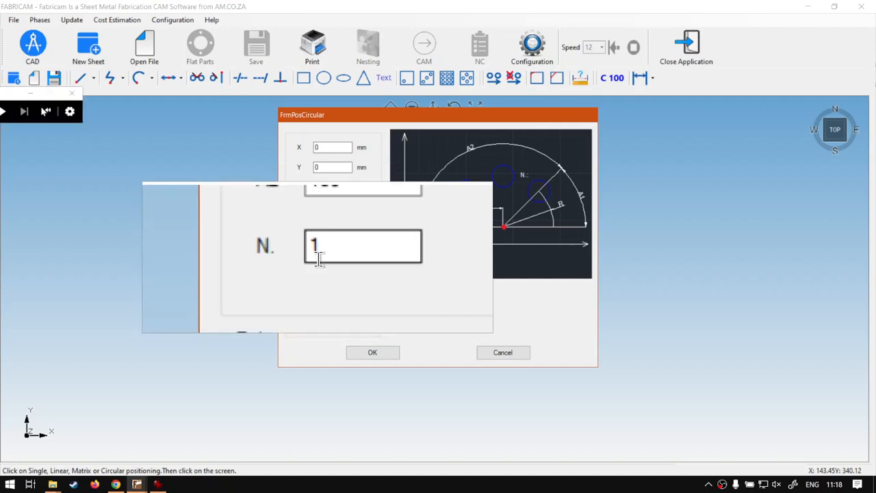
pyautogui.press('super+Escape')
pyautogui.moveTo(334, 255); pyautogui.dragTo(303, 256)
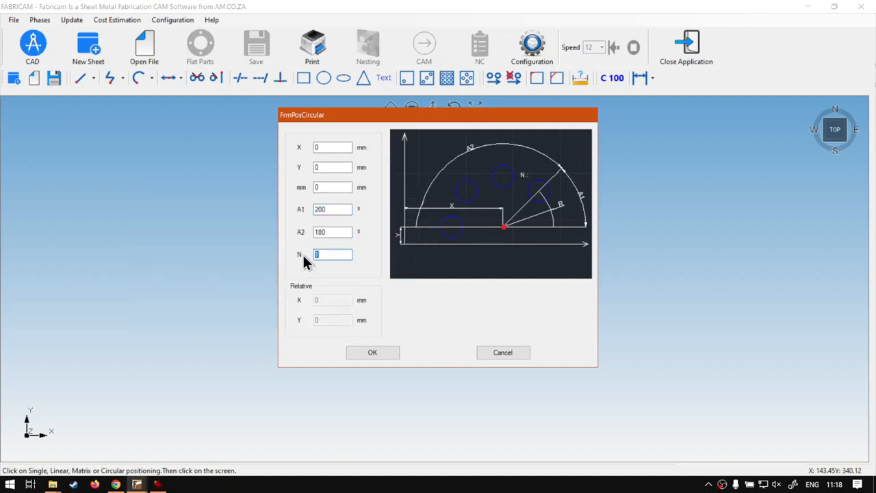
pyautogui.write('5')
pyautogui.click(333, 190)
pyautogui.write('300')
pyautogui.click(388, 356)
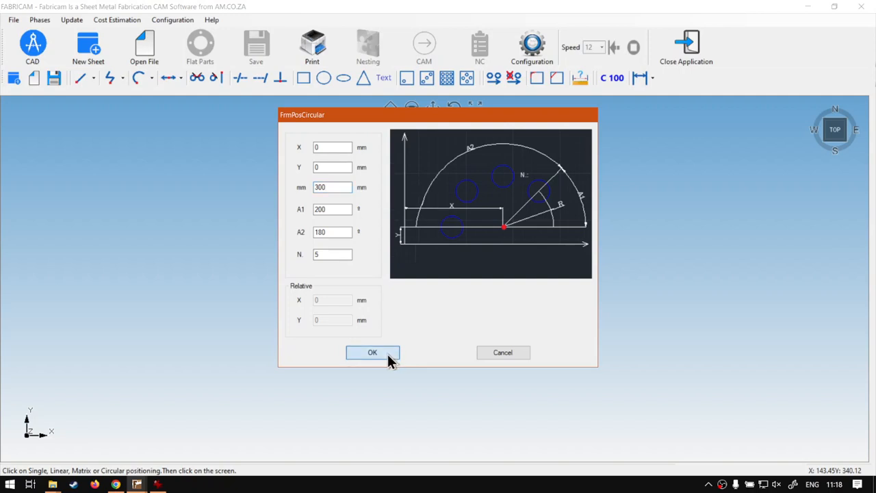
# Examine how the placed circles are arranged along the arc.
pyautogui.scroll(-4, 387, 353)
pyautogui.scroll(2, 387, 370)
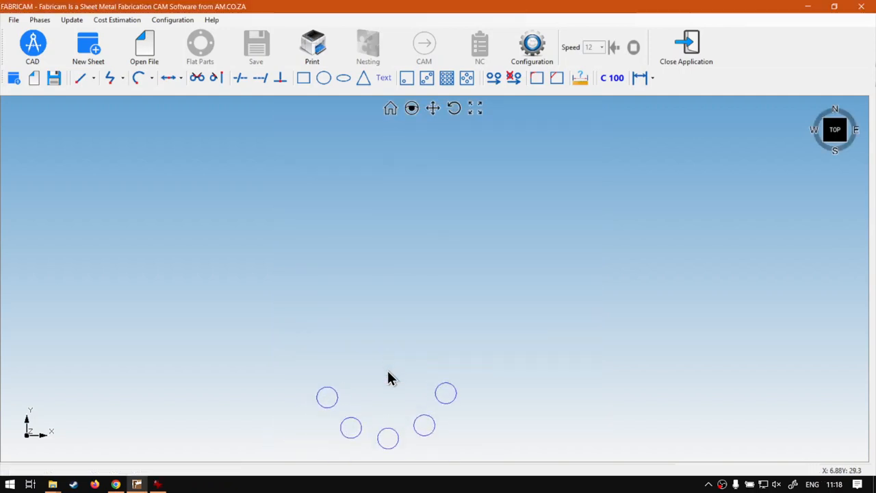
pyautogui.moveTo(388, 388); pyautogui.dragTo(414, 272, button='middle')
pyautogui.scroll(3, 391, 256)
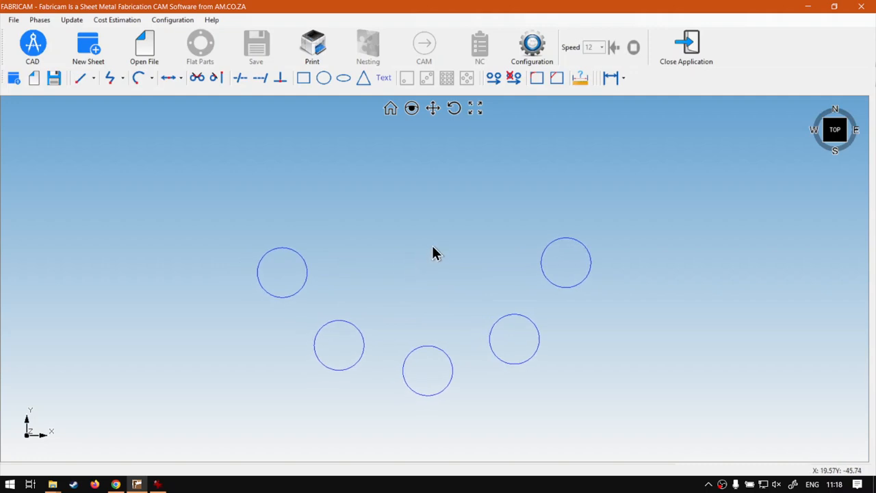
pyautogui.moveTo(432, 250)
pyautogui.mouseDown(button='middle')
pyautogui.moveTo(432, 264)
pyautogui.moveTo(447, 246)
pyautogui.mouseUp(button='middle')
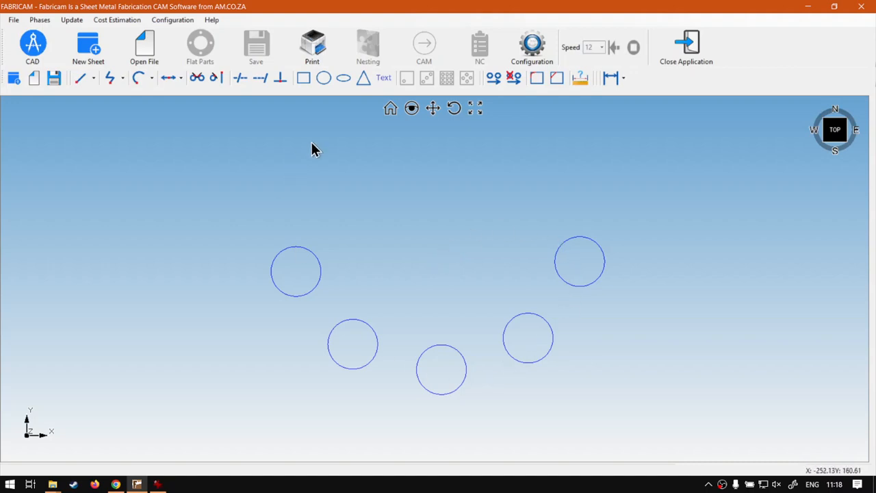
pyautogui.moveTo(455, 220); pyautogui.dragTo(457, 233, button='middle')
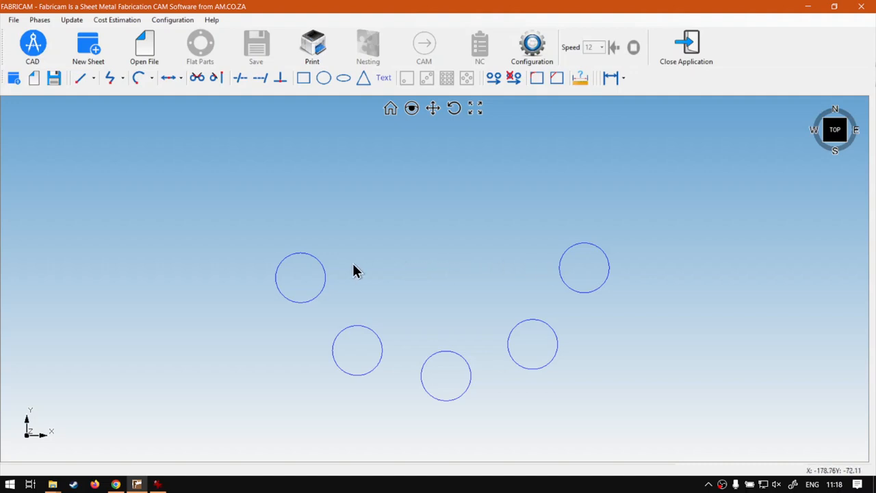
pyautogui.moveTo(424, 252); pyautogui.dragTo(426, 243, button='middle')
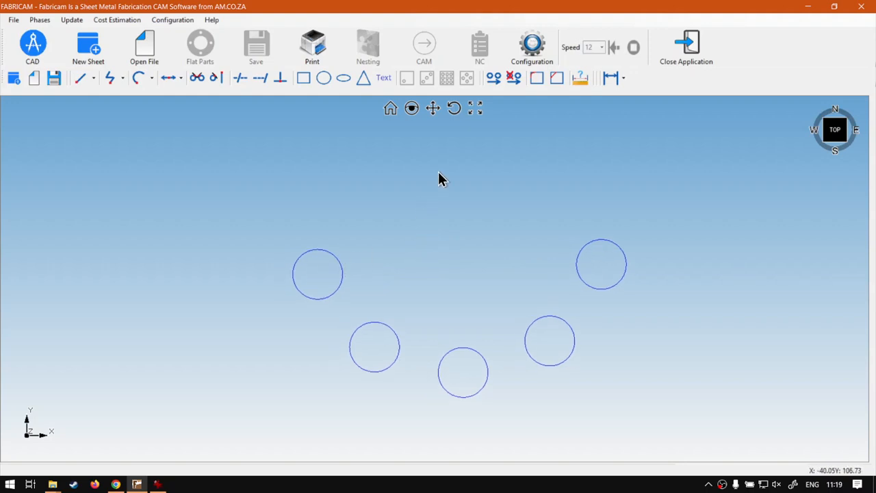
pyautogui.click(322, 76)
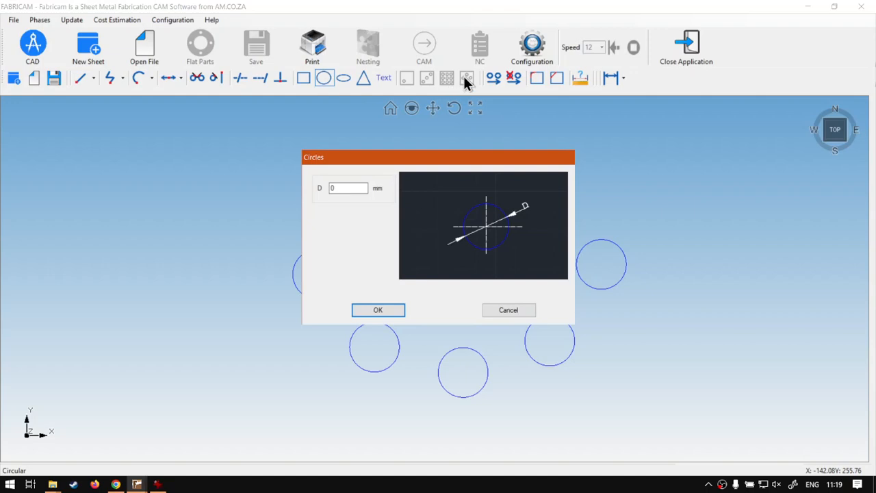
pyautogui.click(343, 188)
pyautogui.write('100')
pyautogui.click(373, 310)
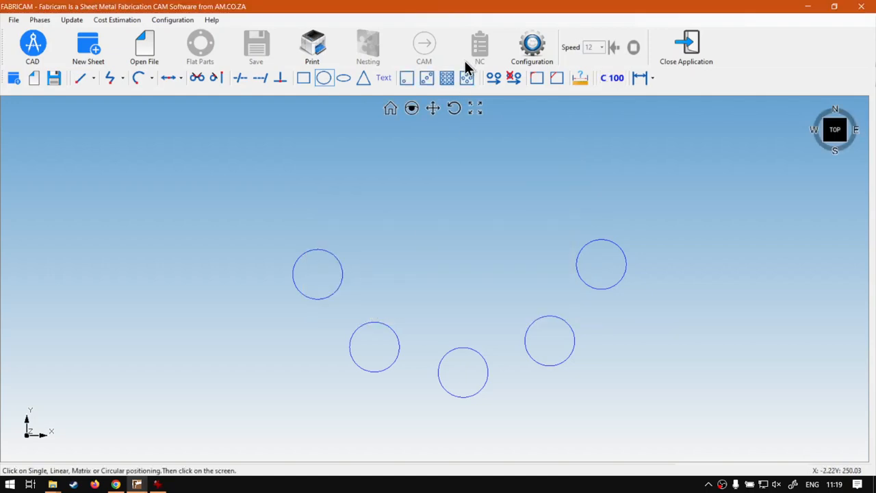
pyautogui.click(466, 80)
pyautogui.click(444, 182)
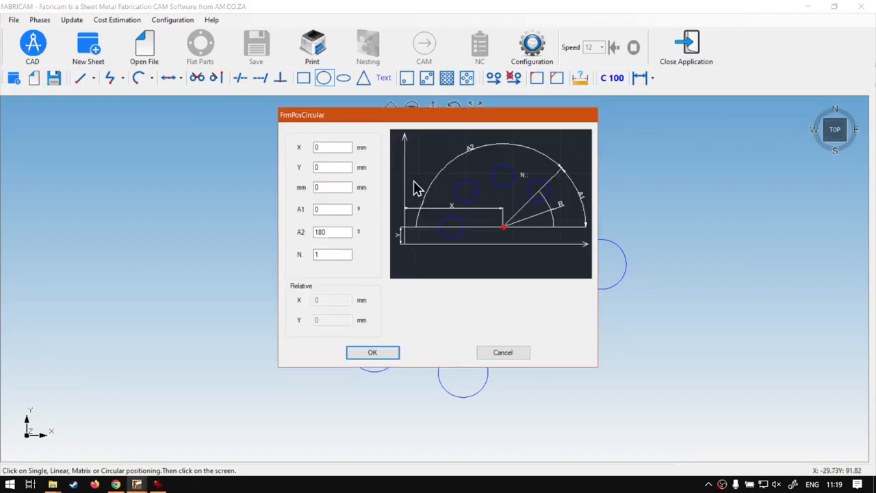
pyautogui.doubleClick(330, 187)
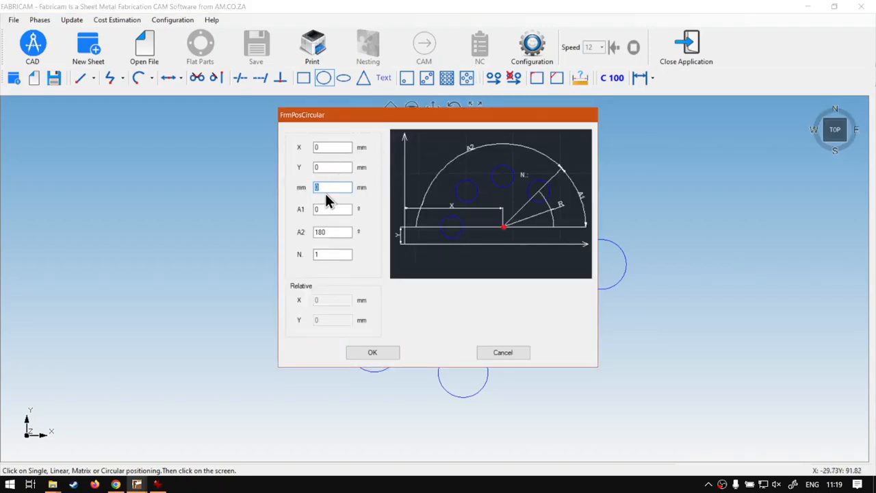
pyautogui.write('300')
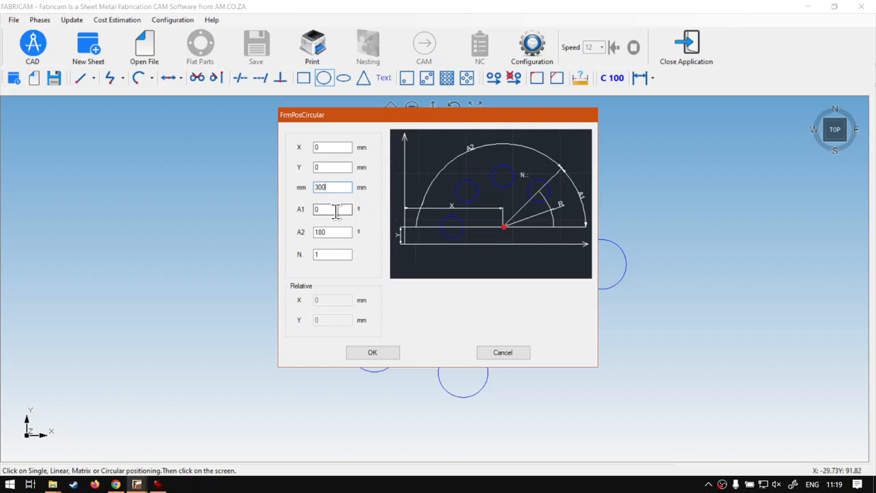
pyautogui.doubleClick(336, 210)
pyautogui.write('200')
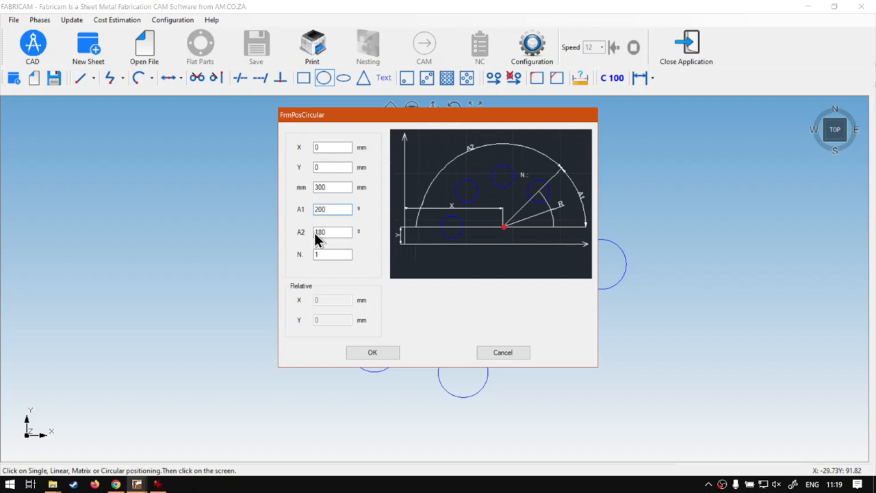
pyautogui.click(318, 234)
pyautogui.click(329, 254)
pyautogui.doubleClick(346, 254)
pyautogui.click(509, 352)
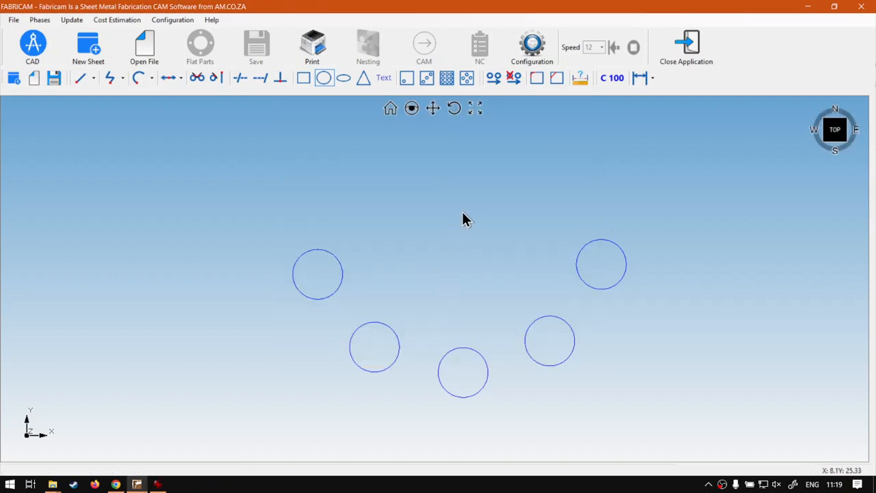
# Switch to Chrome to view the Software Training Videos page on softwaretraining.co.za.
pyautogui.scroll(1, 463, 246)
pyautogui.moveTo(462, 287); pyautogui.dragTo(446, 210, button='middle')
pyautogui.scroll(1, 448, 210)
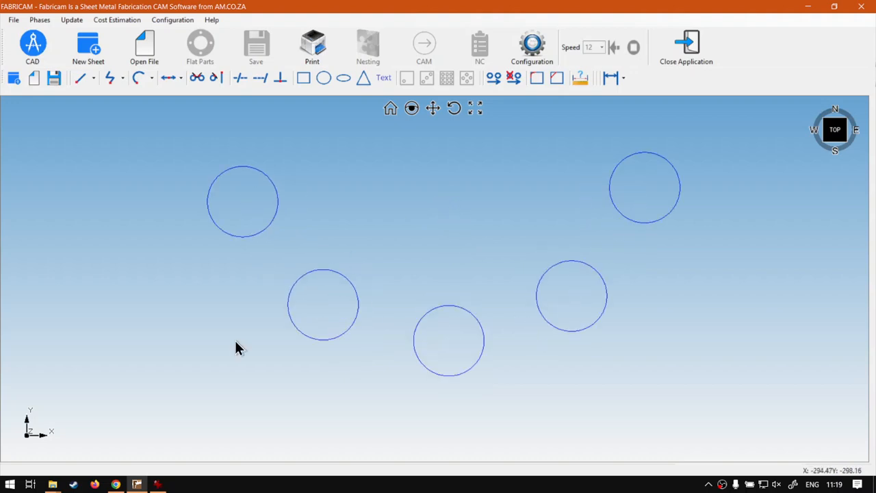
pyautogui.click(115, 485)
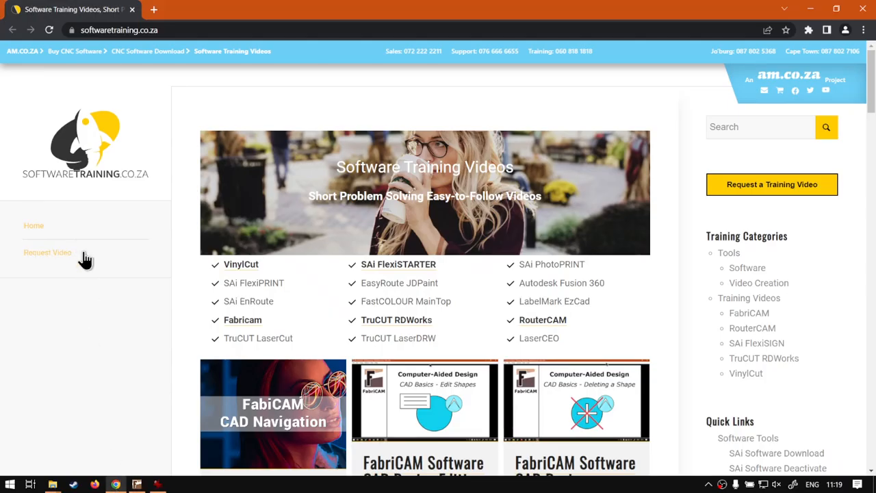